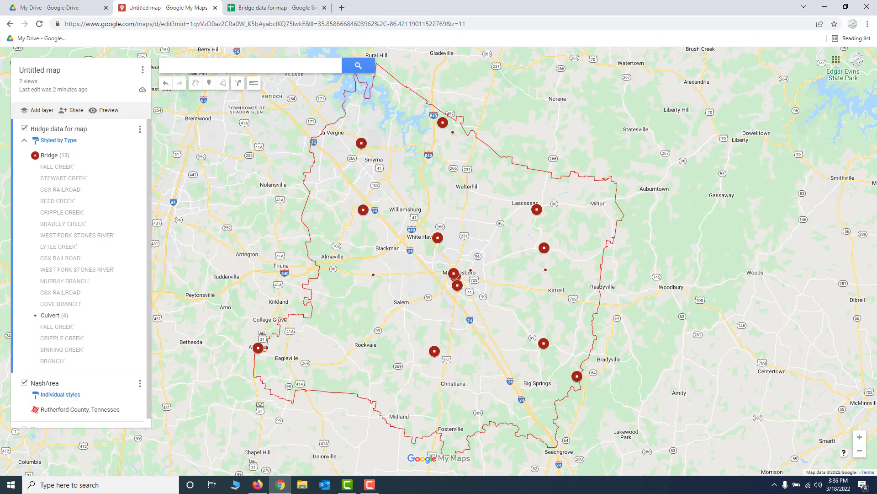
Switch to Firefox to view the published Bad bridges map's county border styling, and return to the untitled map in Chrome.
key(alt+Tab)
key(alt+Tab)
key(alt+Tab)
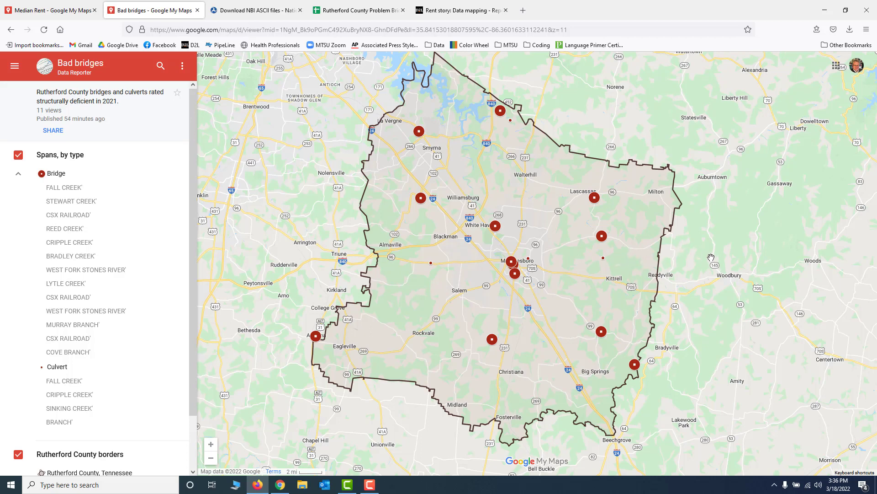
key(alt+Tab)
key(Tab)
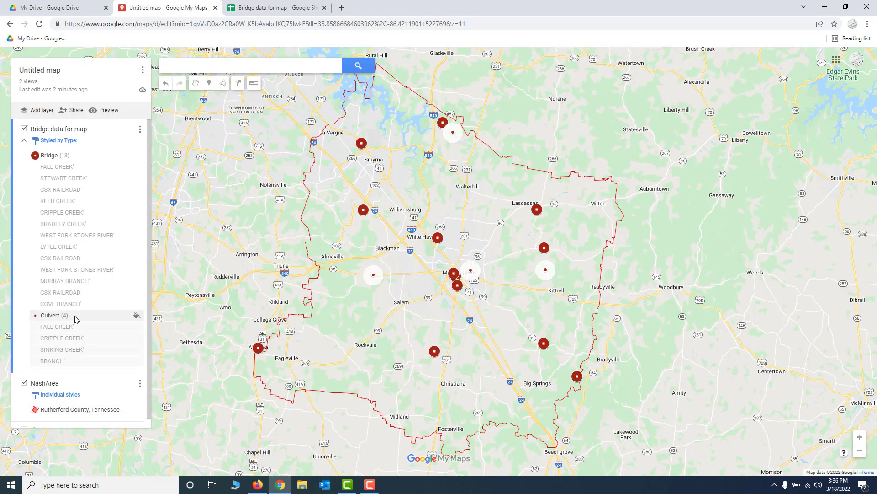
Change the Rutherford County, Tennessee polygon's color to black, RGB (0, 0, 0), in the NashArea layer.
scroll(78, 311, down, 1)
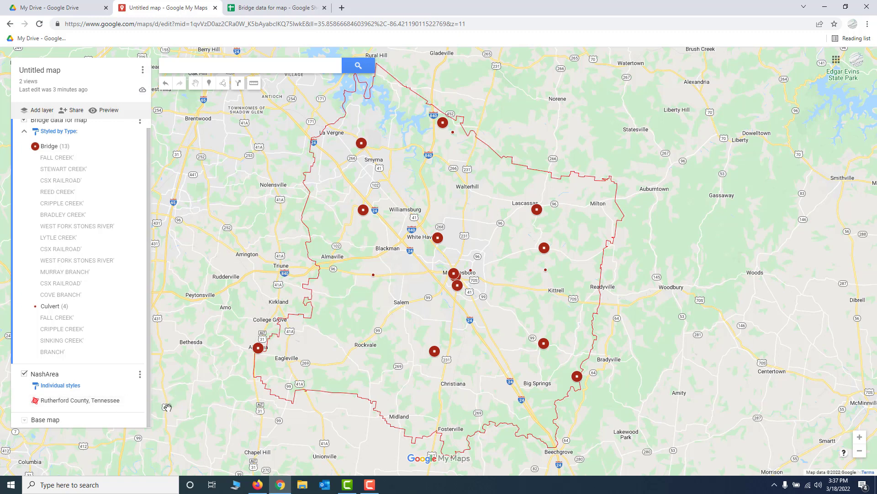
click(136, 402)
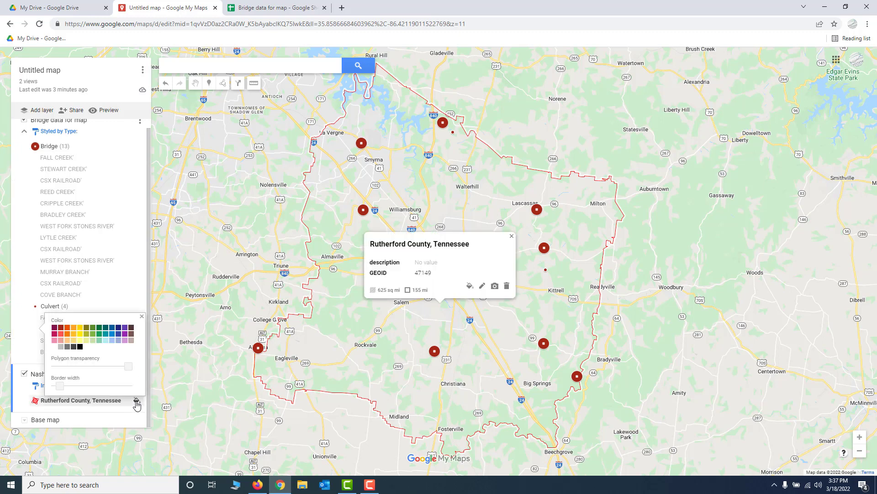
click(81, 348)
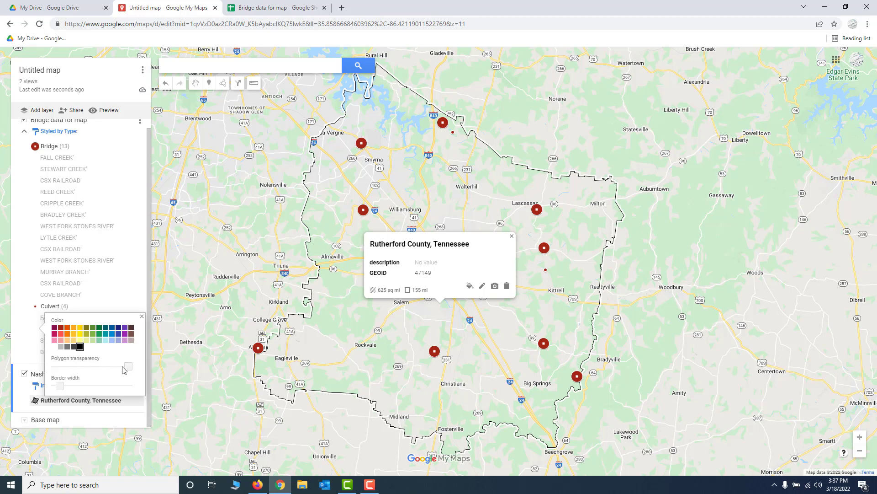
Adjust the Rutherford County polygon's transparency to a faint gray fill that keeps the map underneath readable.
mouse_move(128, 370)
mouse_down()
mouse_move(98, 373)
mouse_move(127, 376)
mouse_up()
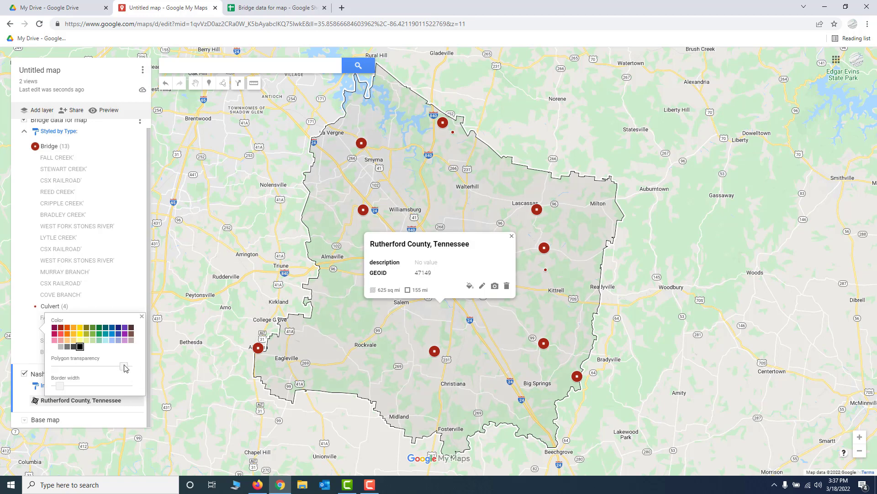
drag(123, 366, 76, 370)
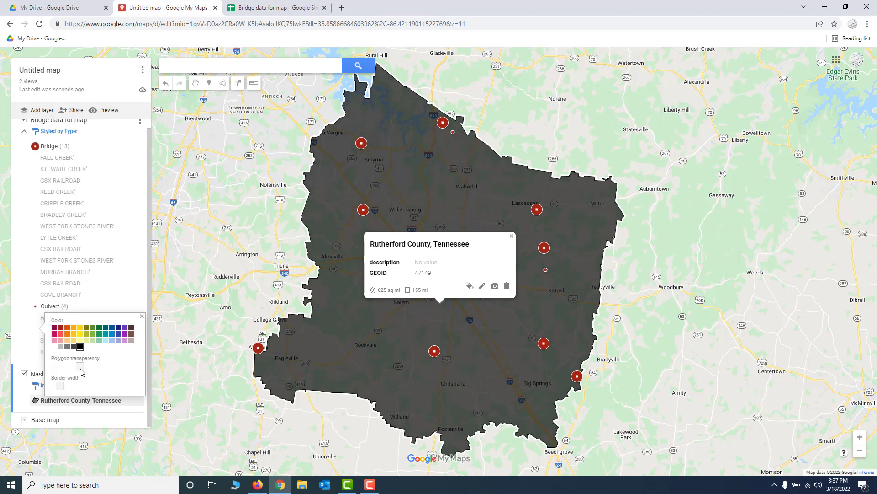
drag(82, 374, 140, 376)
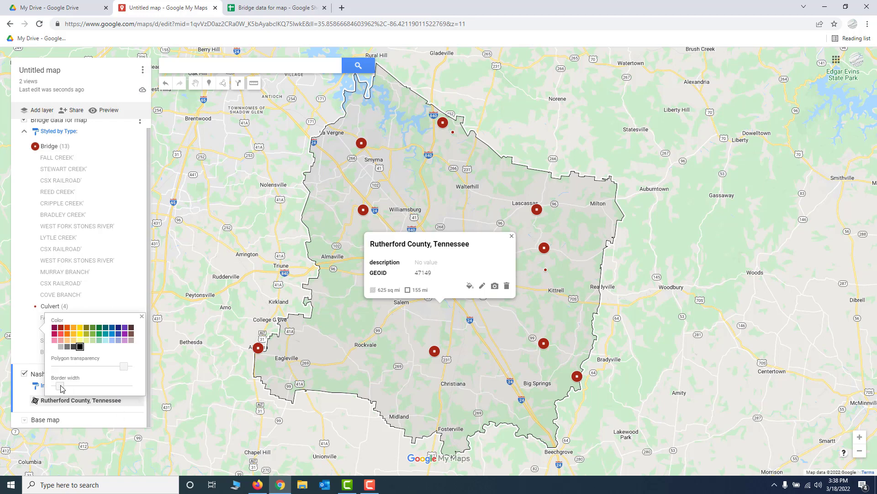
Try a thicker and a zero border width on the Rutherford County outline, ending on a thin line, and close the styling options.
drag(61, 387, 85, 389)
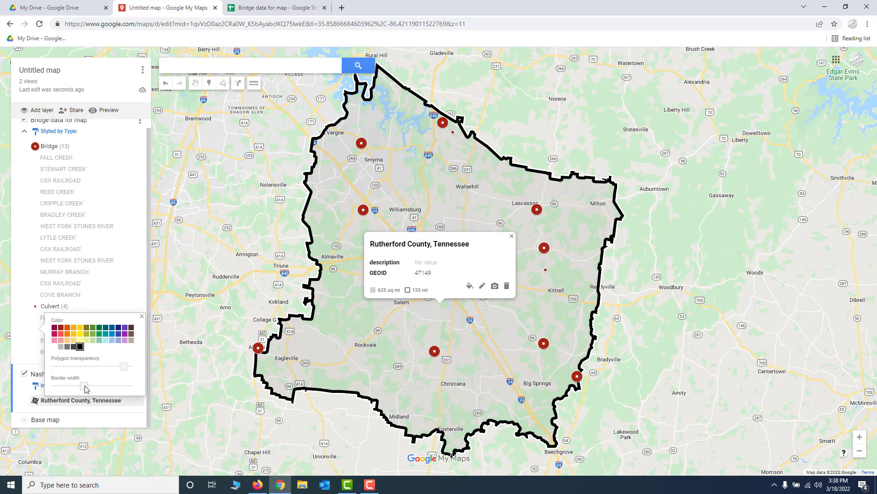
drag(85, 389, 25, 394)
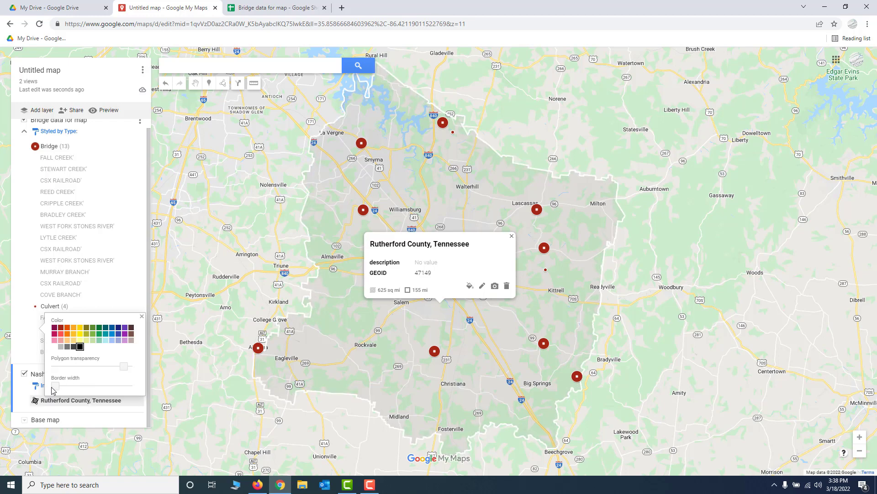
drag(52, 389, 61, 390)
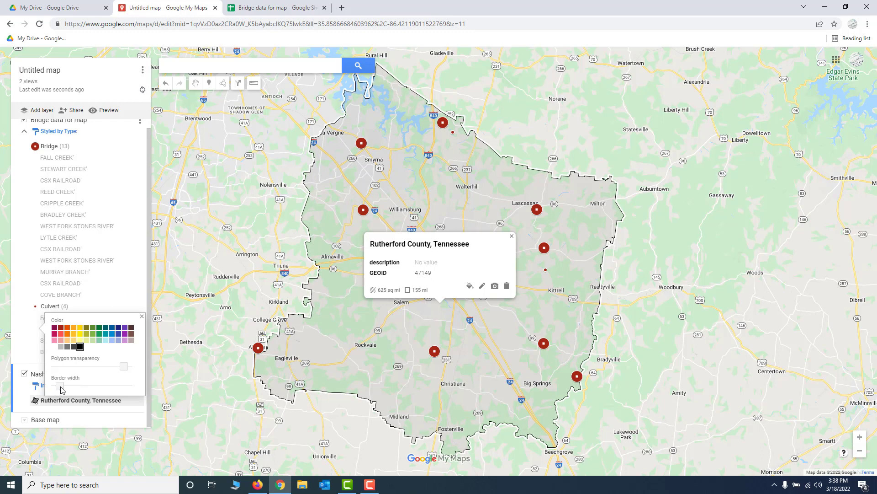
click(201, 430)
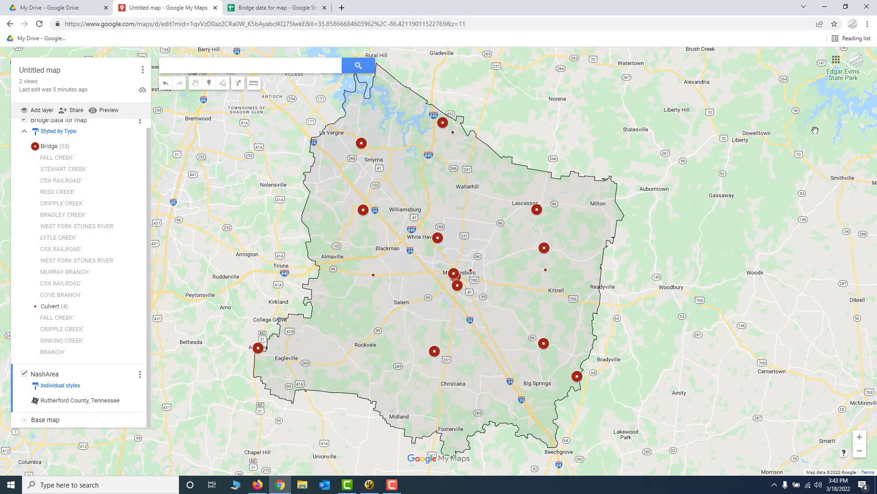
Compare the layer names on the published Bad bridges map in Firefox with the untitled map's layers in Chrome.
key(alt+Tab)
key(alt+Tab)
key(alt+Tab)
key(alt+Tab)
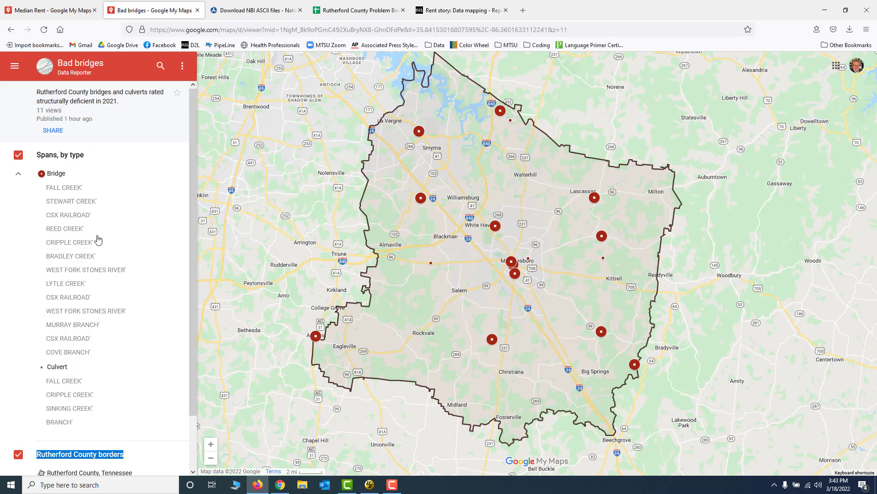
scroll(97, 237, down, 2)
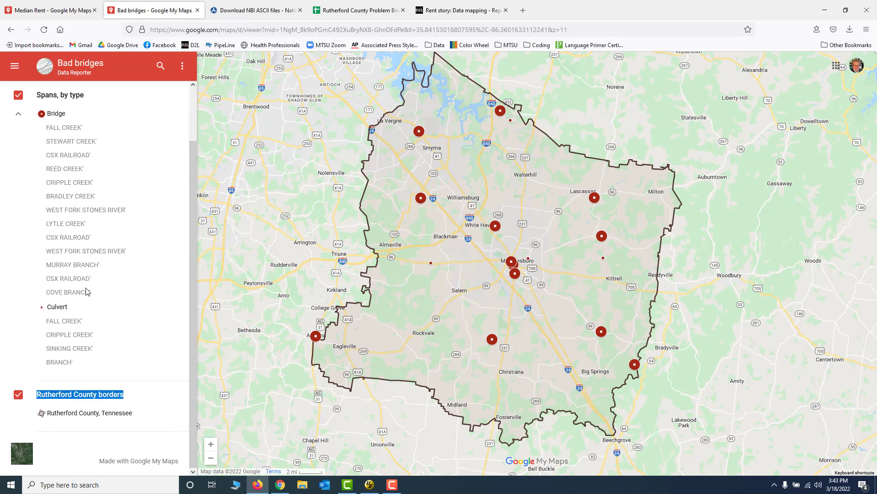
click(152, 393)
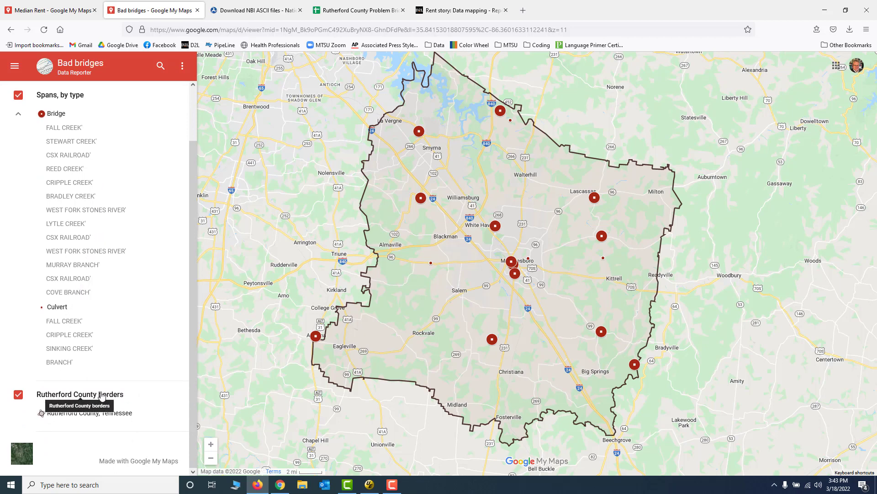
scroll(136, 364, up, 2)
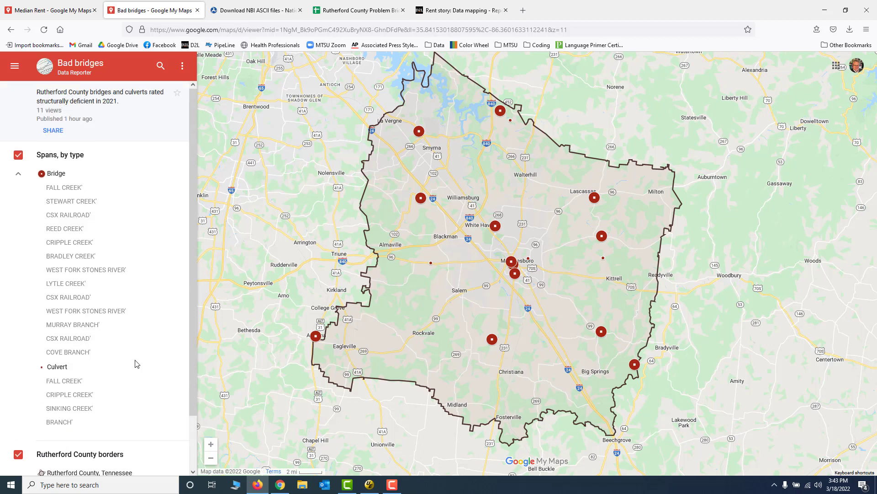
key(alt+Tab)
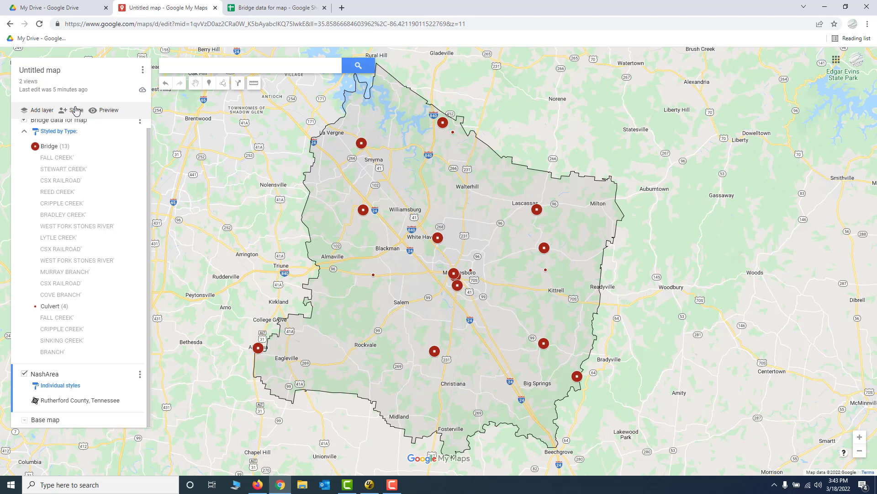
scroll(87, 151, up, 1)
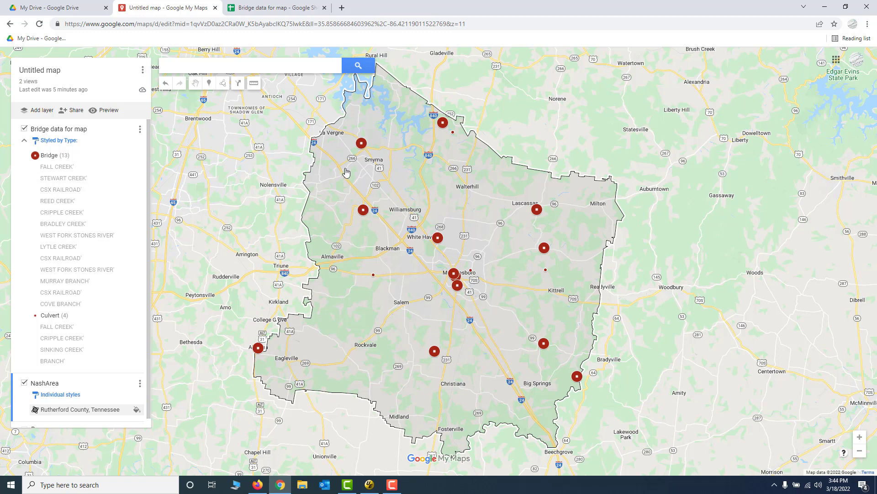
Examine the Stewart Creek bridge's details on the published Bad bridges map in Firefox, and return to the untitled map in Chrome.
key(alt+Tab)
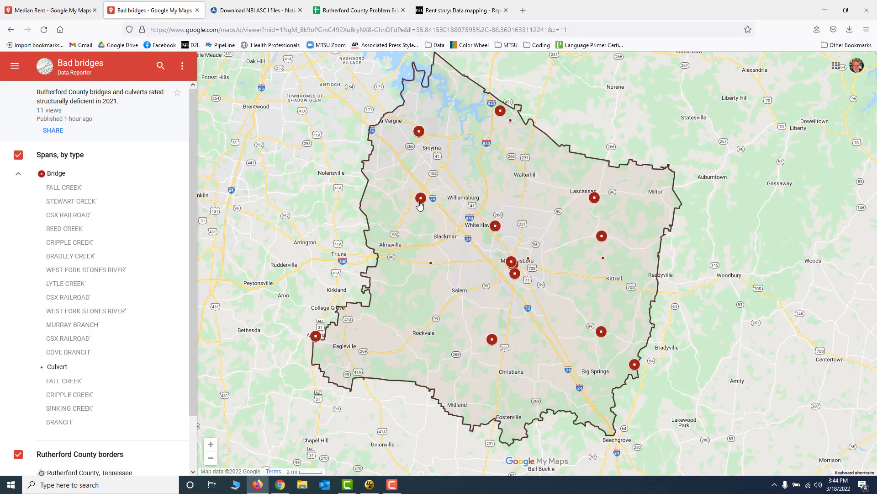
click(421, 198)
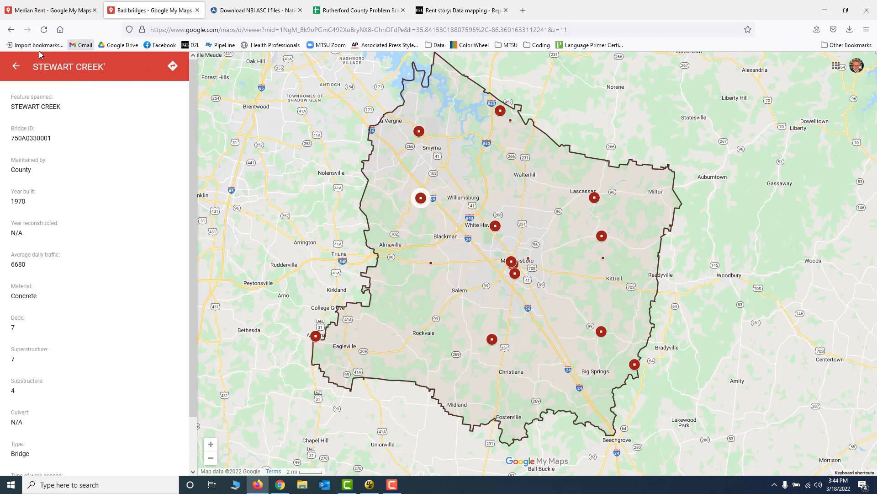
click(16, 67)
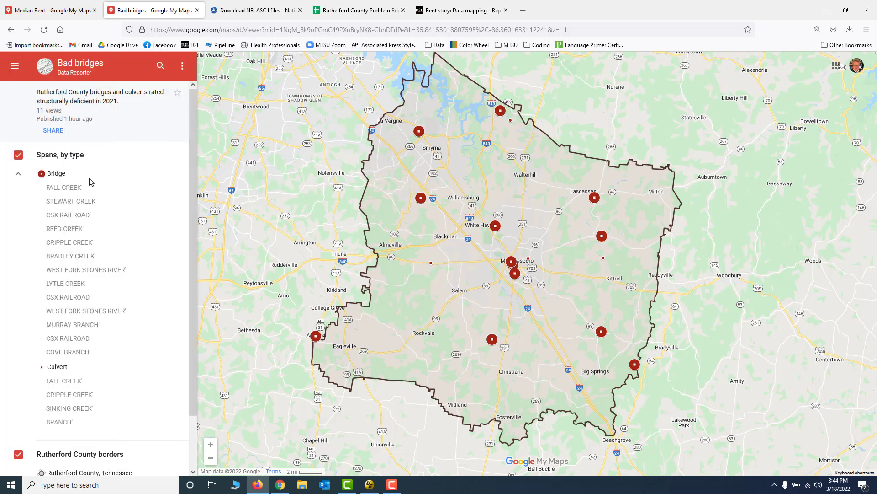
click(420, 198)
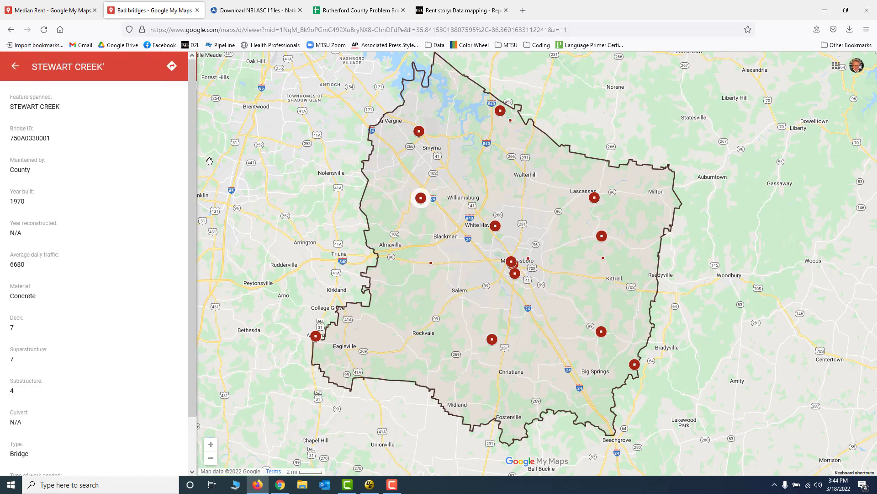
scroll(64, 179, down, 2)
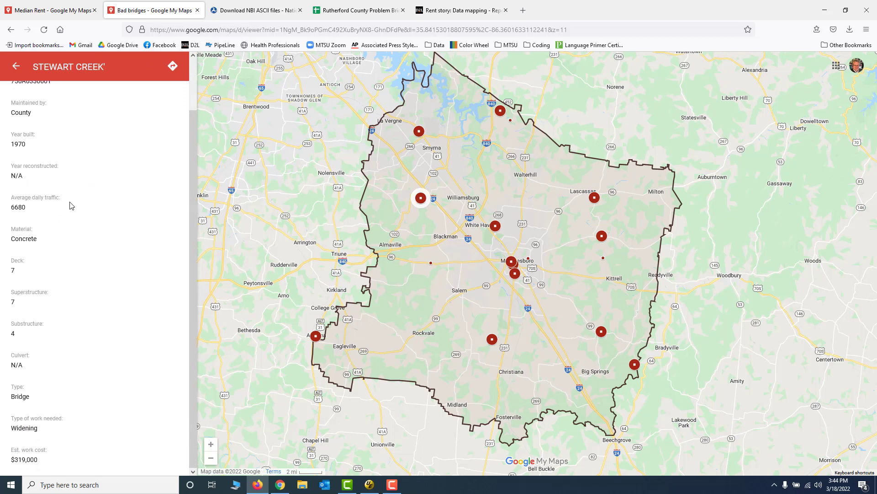
drag(195, 224, 199, 179)
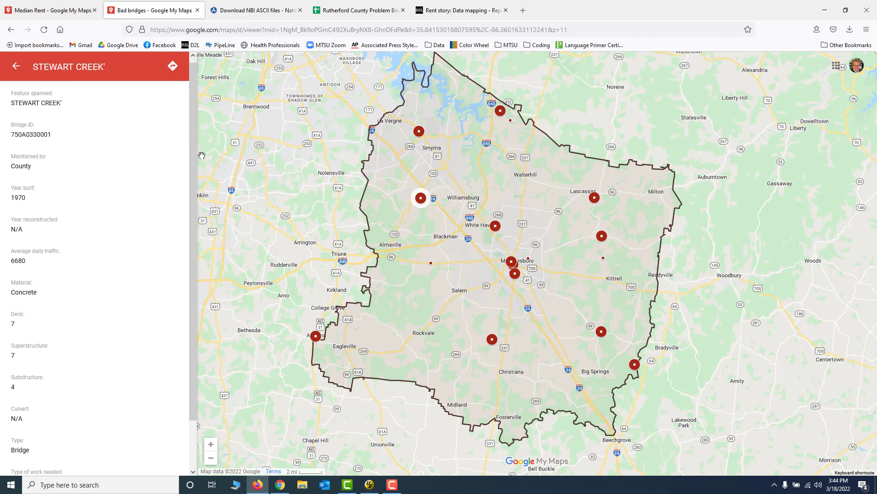
mouse_move(195, 158)
mouse_down()
mouse_move(181, 267)
mouse_move(182, 176)
mouse_move(195, 168)
mouse_up()
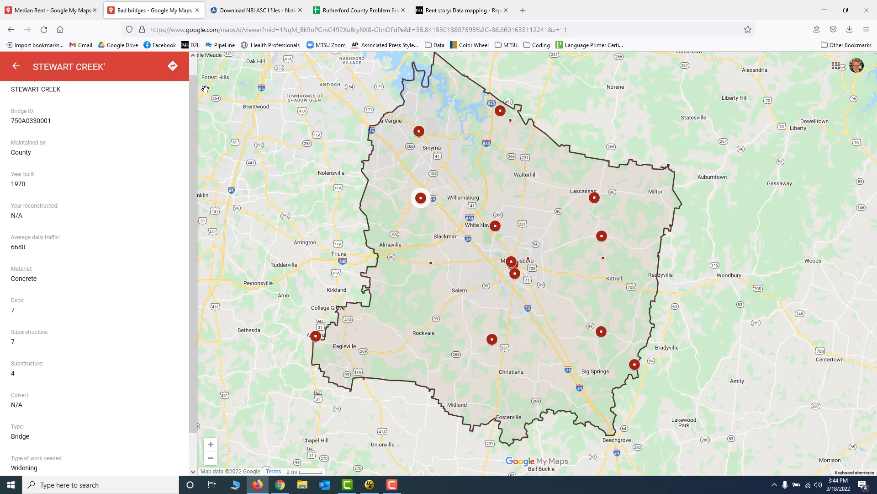
click(16, 66)
key(alt+Tab)
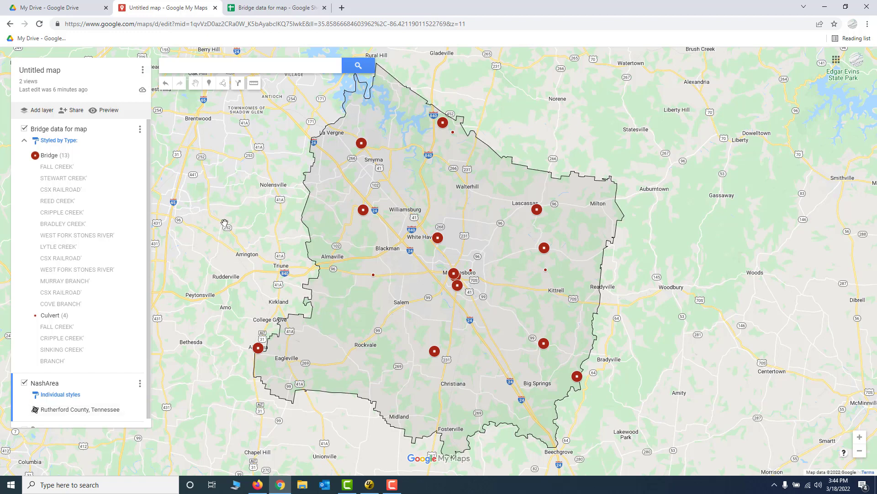
Open the map title and description for editing, try the copied bridges and culverts description as the title, and clear the title.
click(44, 72)
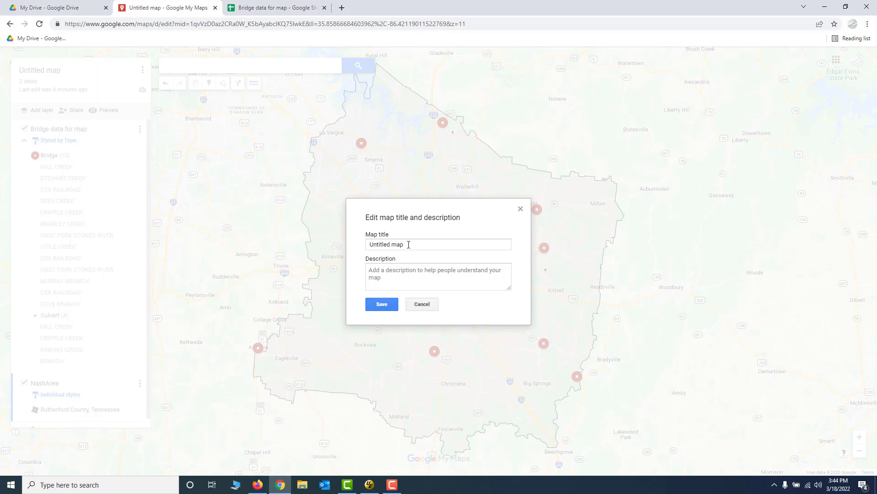
drag(409, 245, 331, 243)
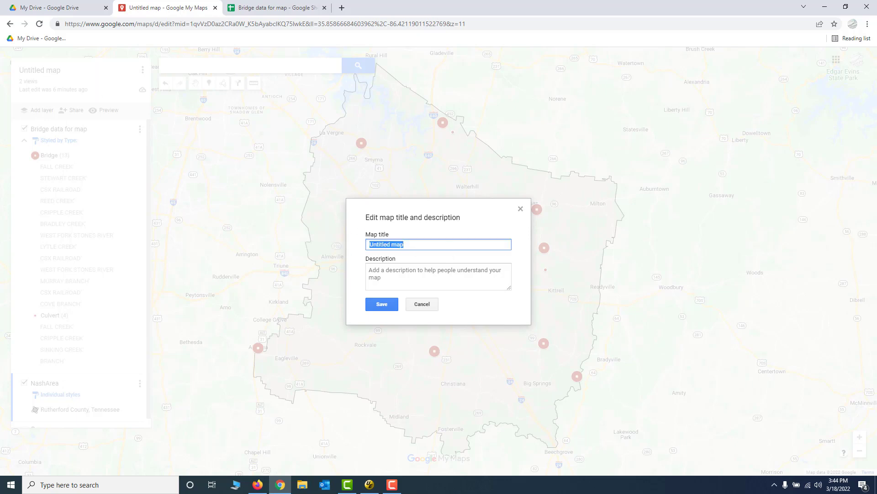
key(alt+Tab)
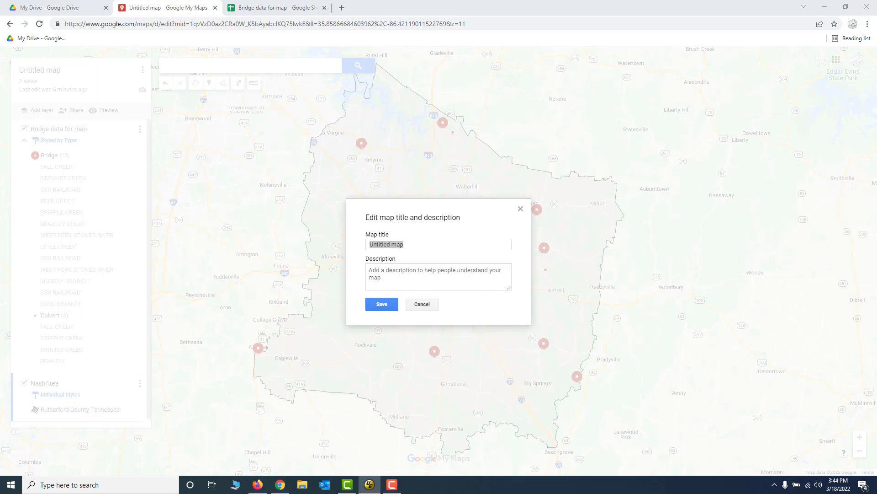
drag(411, 245, 342, 246)
key(ctrl+v)
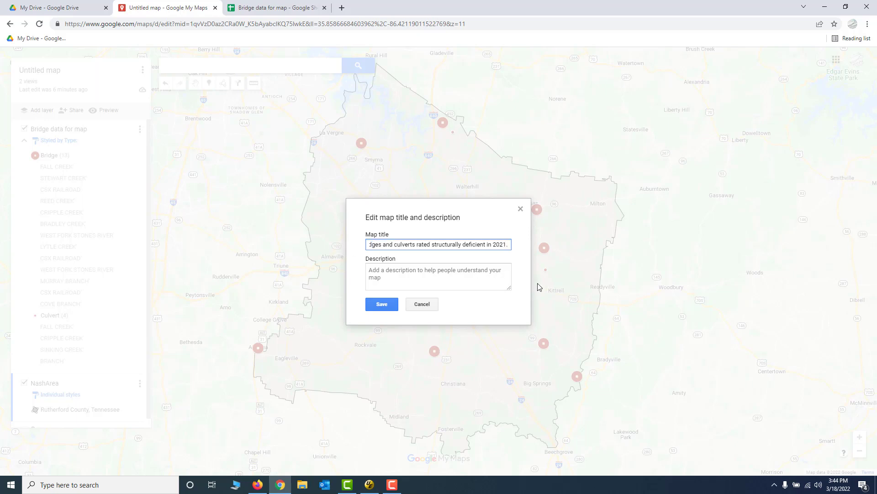
key(BackSpace)
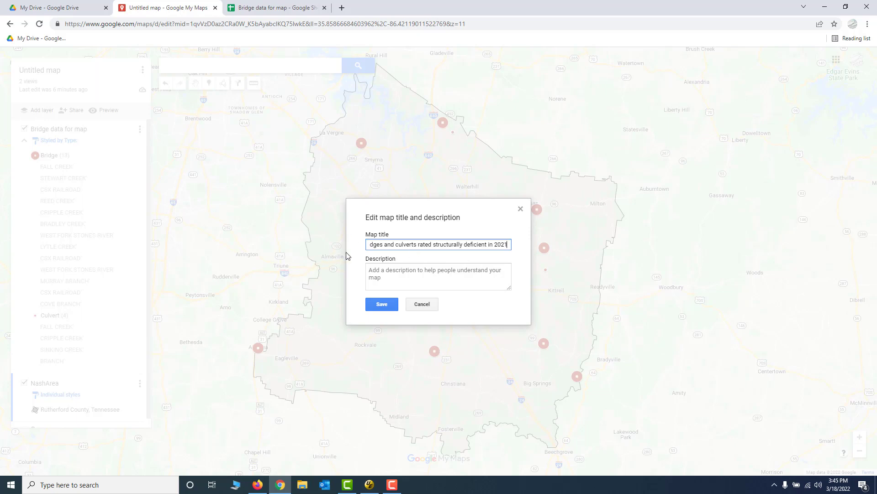
triple_click(443, 244)
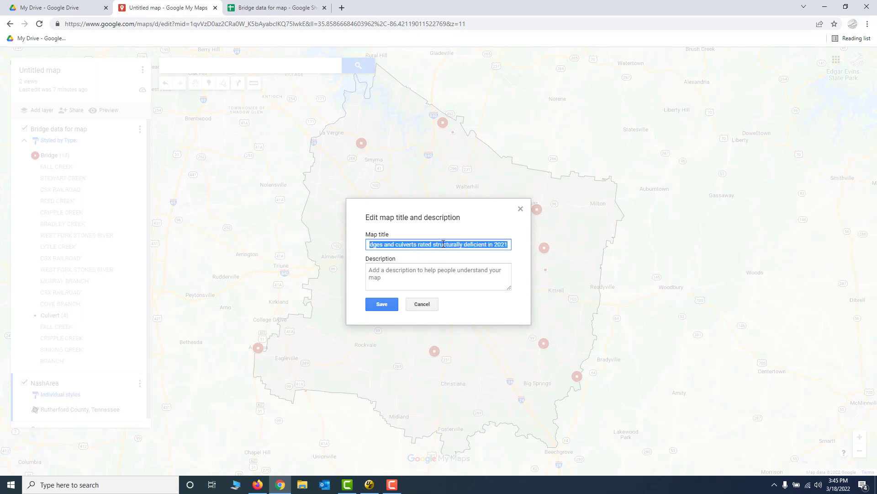
key(BackSpace)
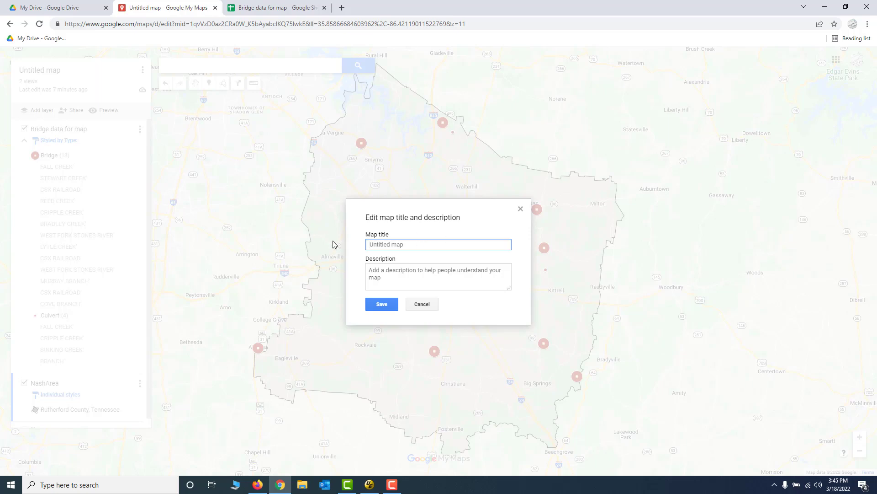
Check the title and description of the published Bad bridges map in Firefox, and return to the title editing in Chrome.
key(alt+Tab)
key(alt+Tab)
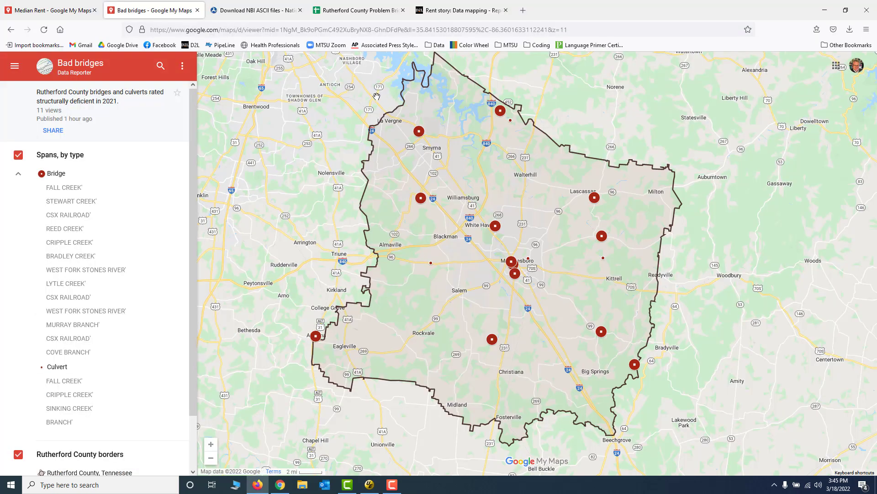
key(alt+Tab)
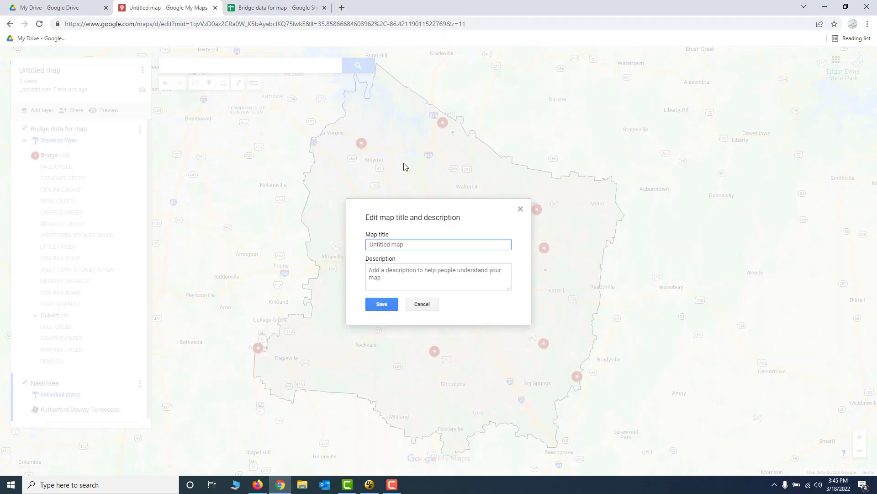
Title the map Bad Bridges and save it with the description "Rutherford County bridges and culverts rated structurally deficient in 2021." copied from the published map in Firefox.
text(Bad Bridges)
click(391, 273)
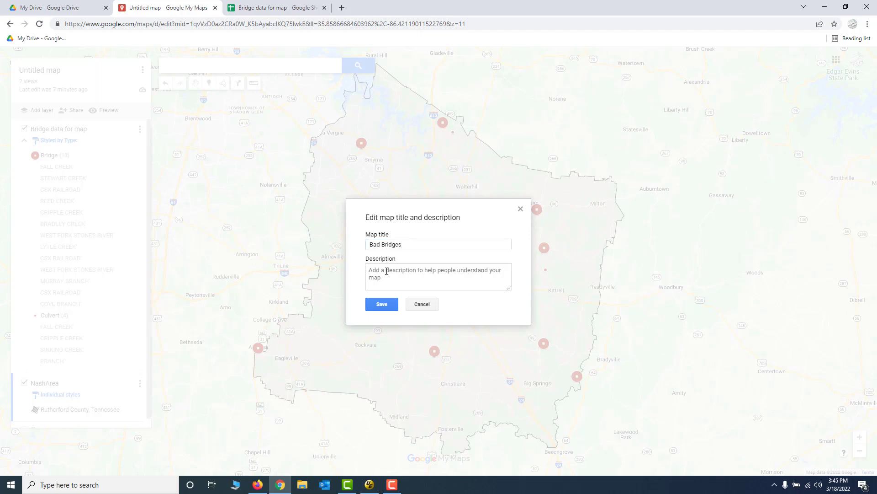
key(alt+Tab)
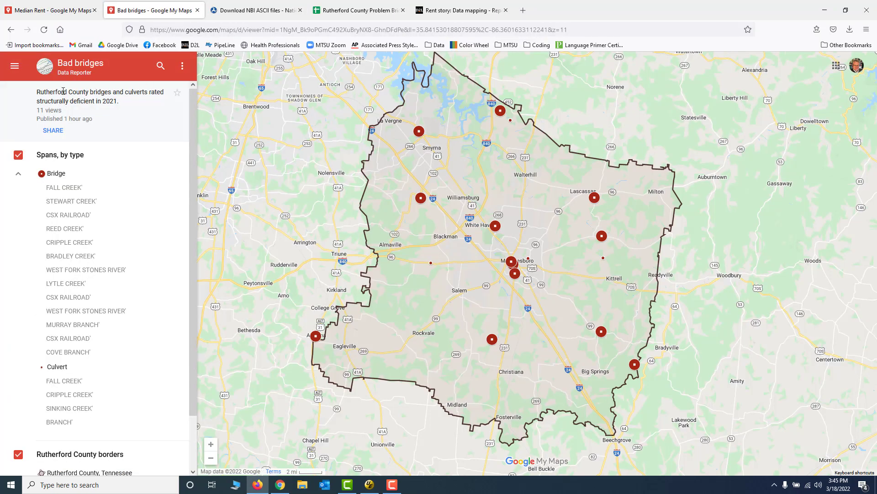
drag(38, 94, 124, 105)
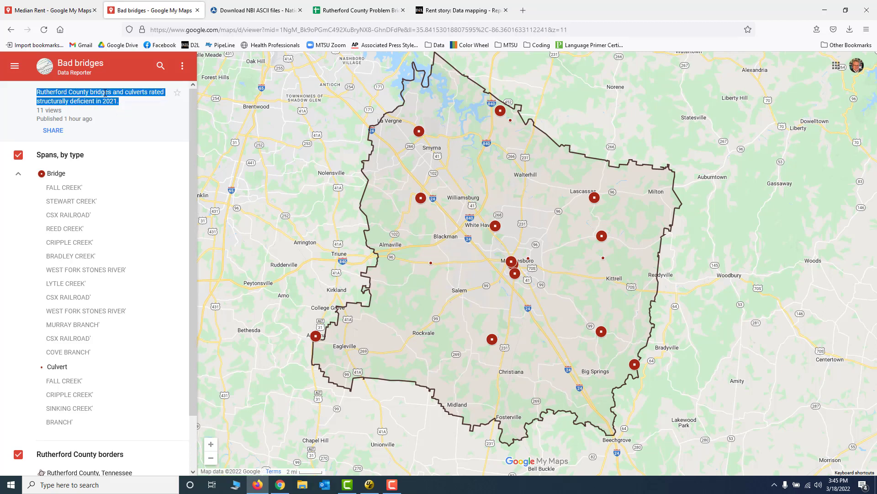
right_click(105, 93)
click(116, 101)
key(alt+Tab)
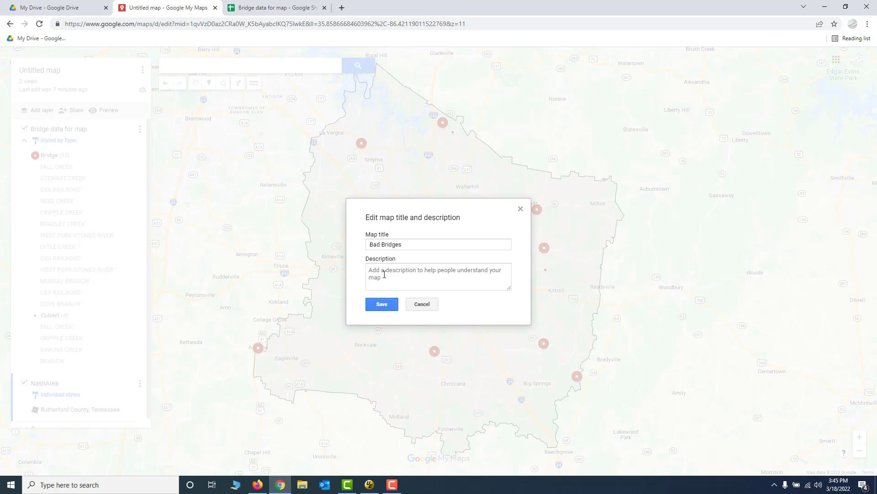
right_click(384, 274)
click(412, 345)
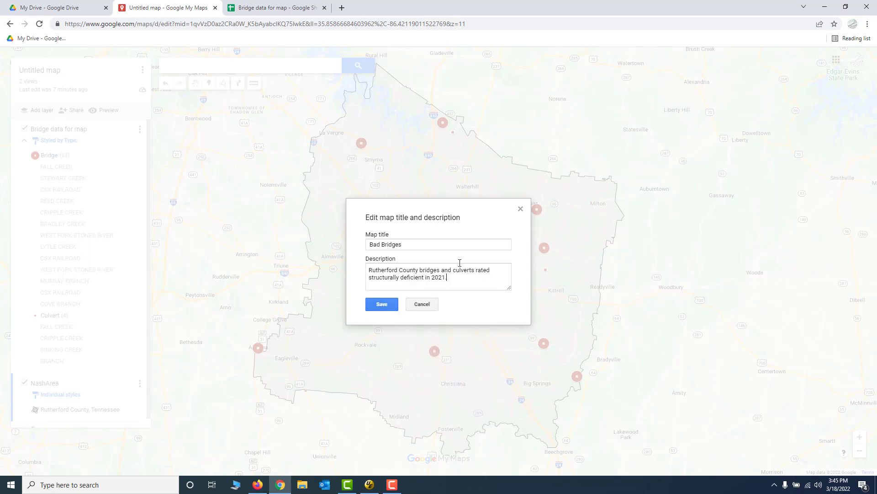
click(385, 306)
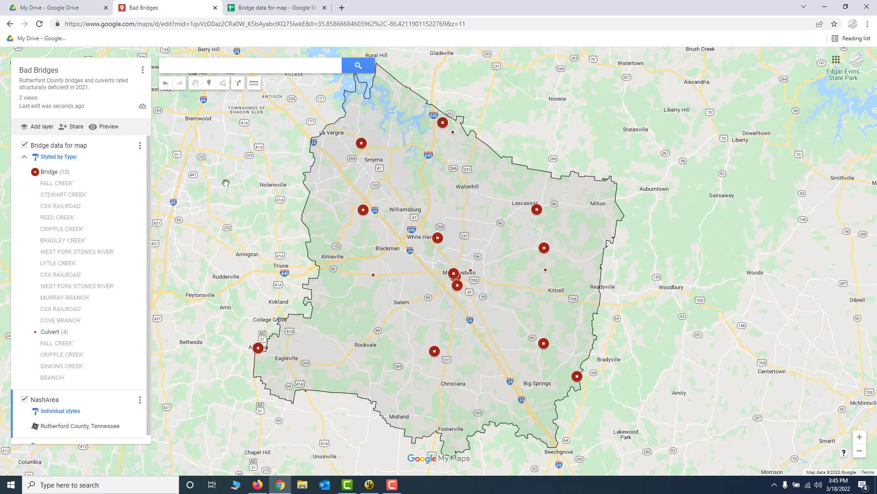
Rename the Bridge data for map layer as "Spans, by type".
click(53, 146)
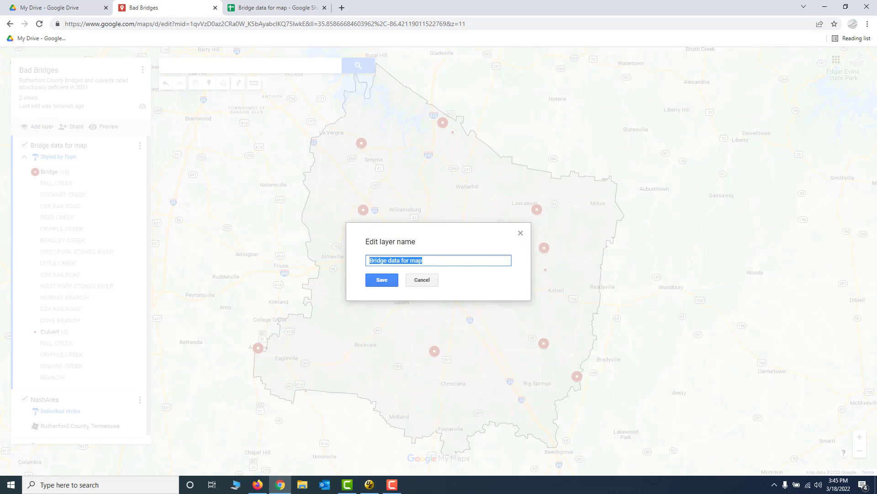
key(alt+Tab)
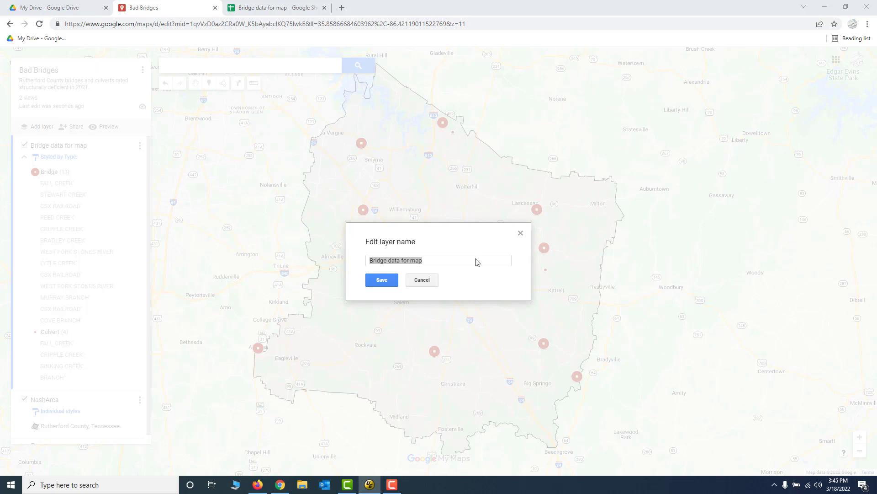
click(431, 260)
key(ctrl+a)
text(Spans, by type)
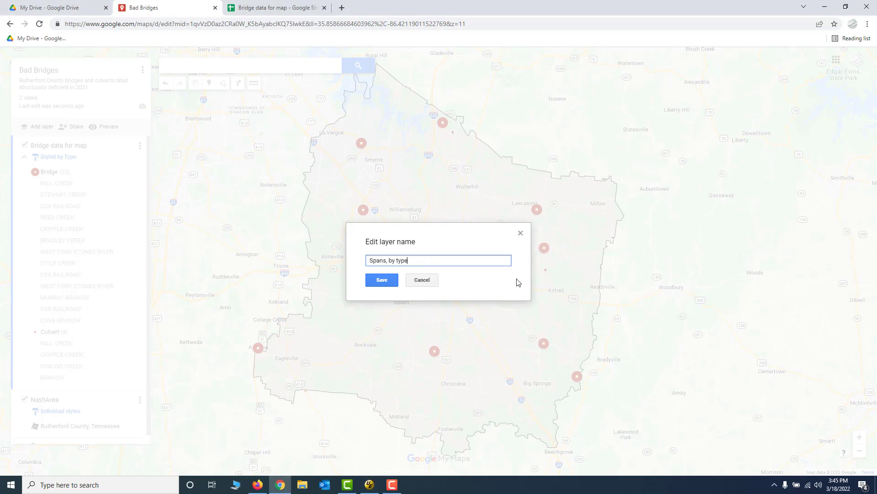
click(382, 280)
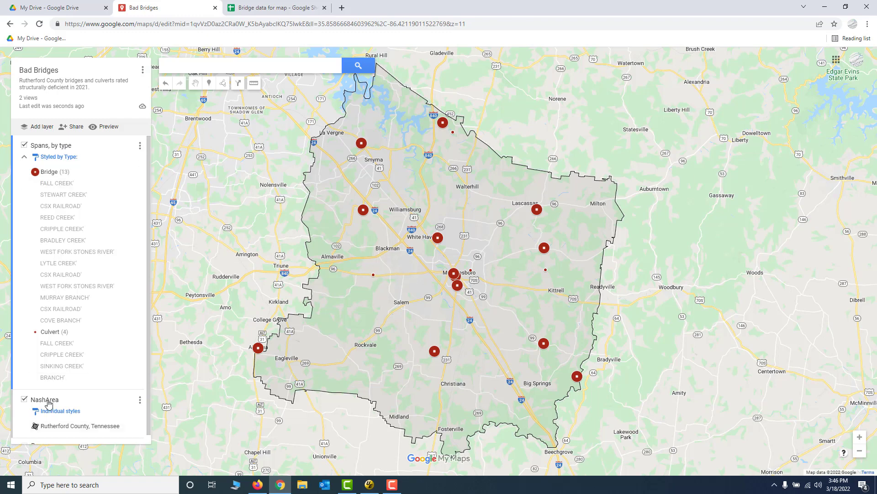
Copy the layer name "Rutherford County borders" from the published Bad bridges map in Firefox.
key(alt+Tab)
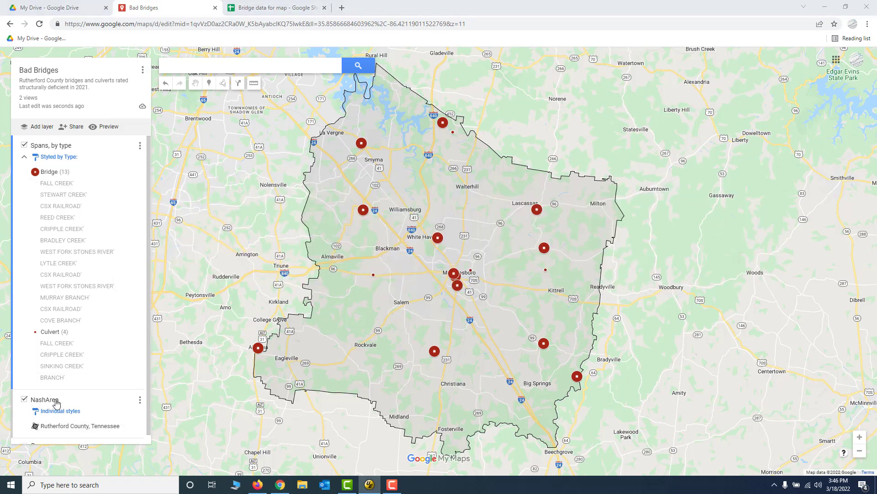
key(alt+Tab)
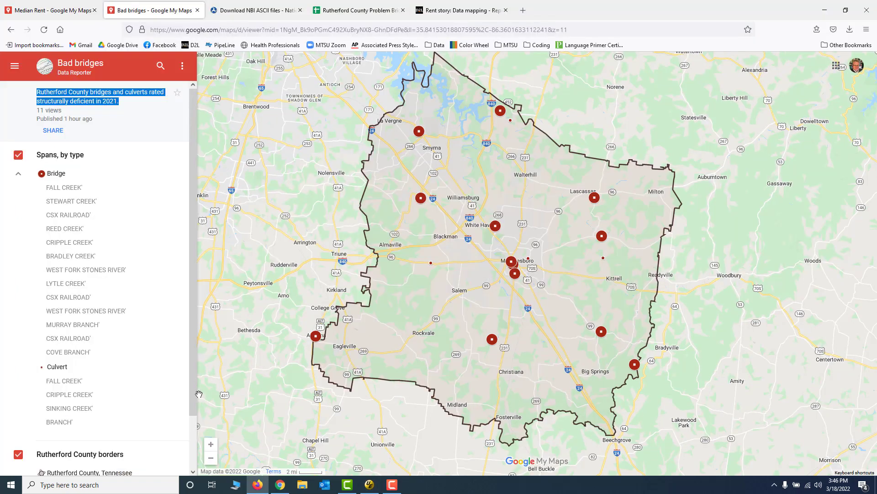
scroll(92, 361, down, 2)
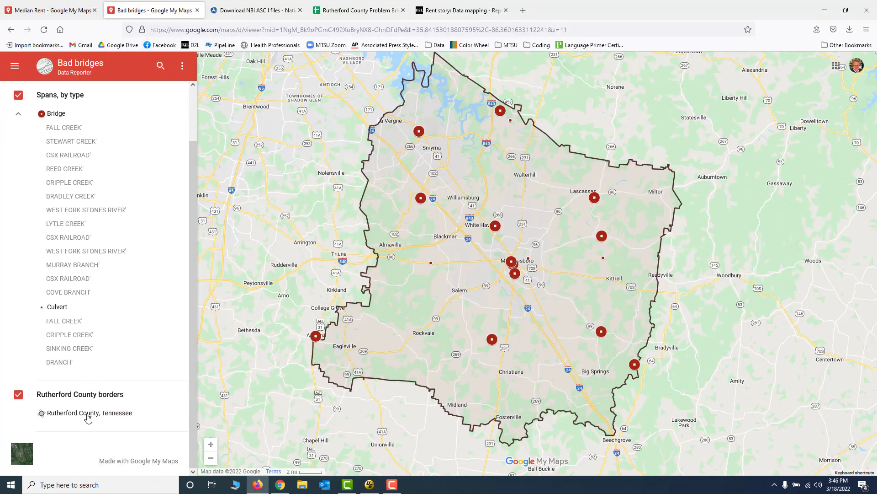
drag(120, 398, 45, 398)
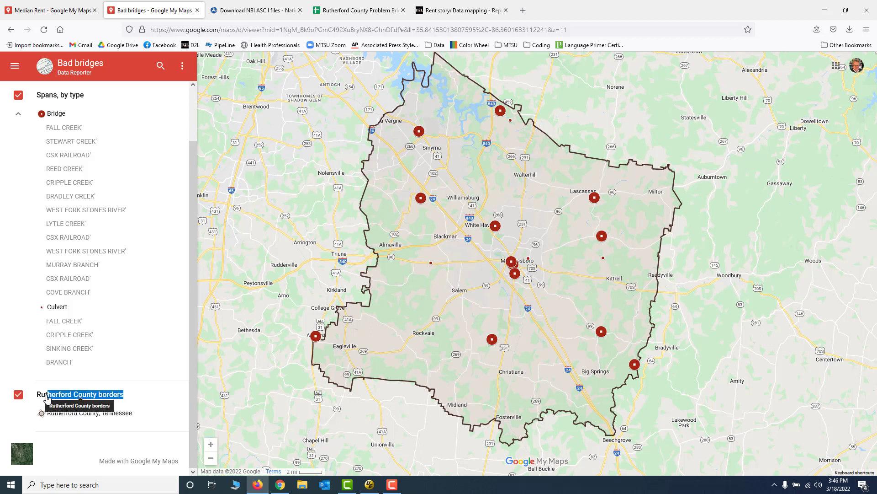
right_click(45, 396)
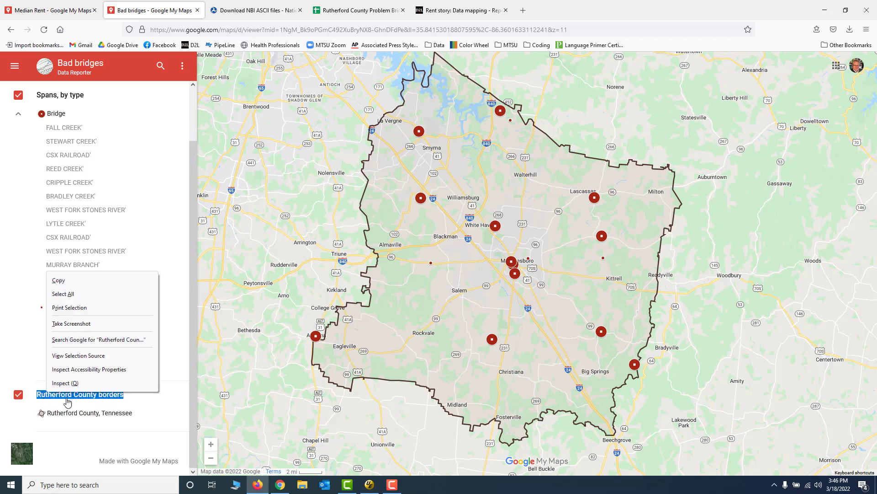
click(64, 280)
Return to the map in Chrome and rename the NashArea layer with the copied name, Rutherford County borders.
key(alt+Tab)
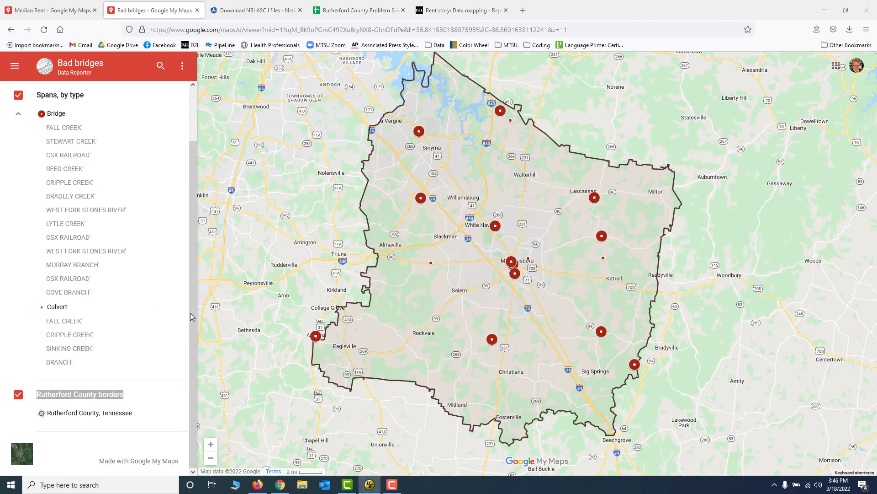
key(alt+Tab)
key(Tab)
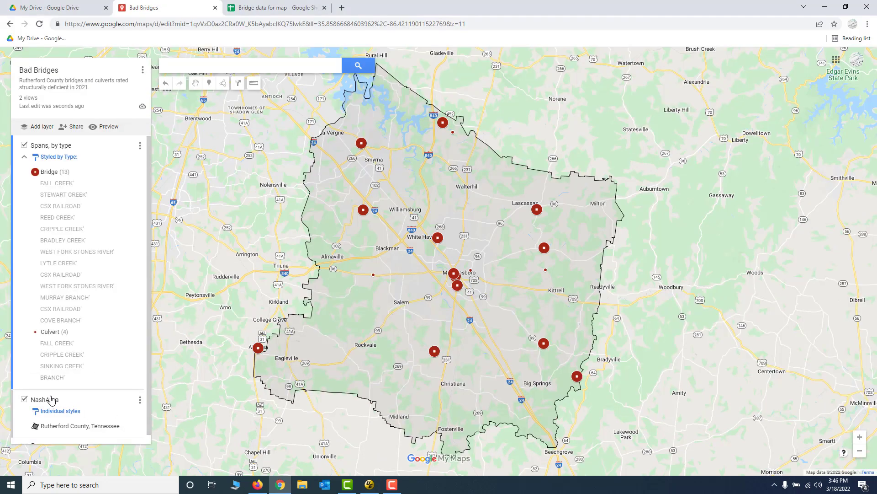
click(48, 403)
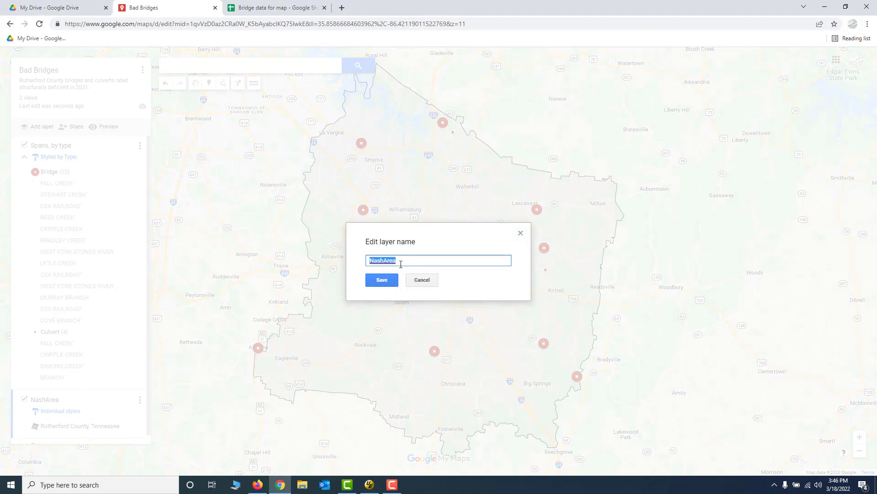
key(ctrl+v)
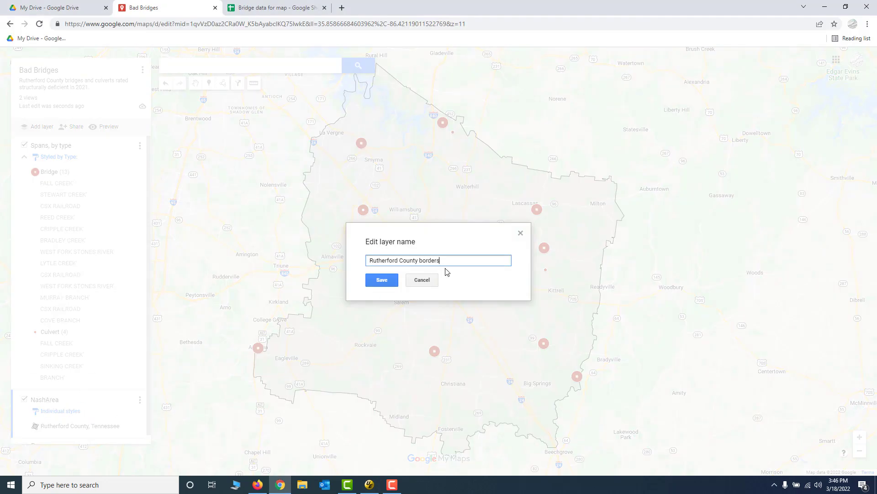
click(379, 281)
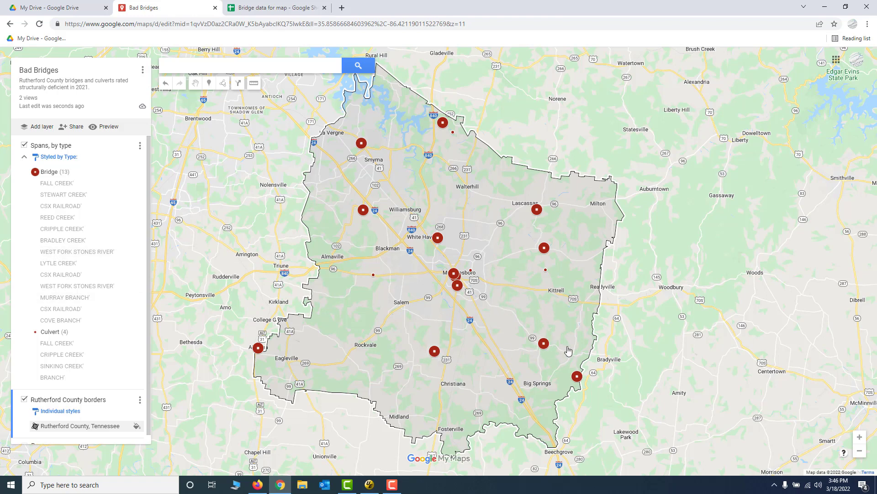
Open the Murray Branch bridge's info card for editing and exclude the Latitude and Longitude fields from it.
click(544, 345)
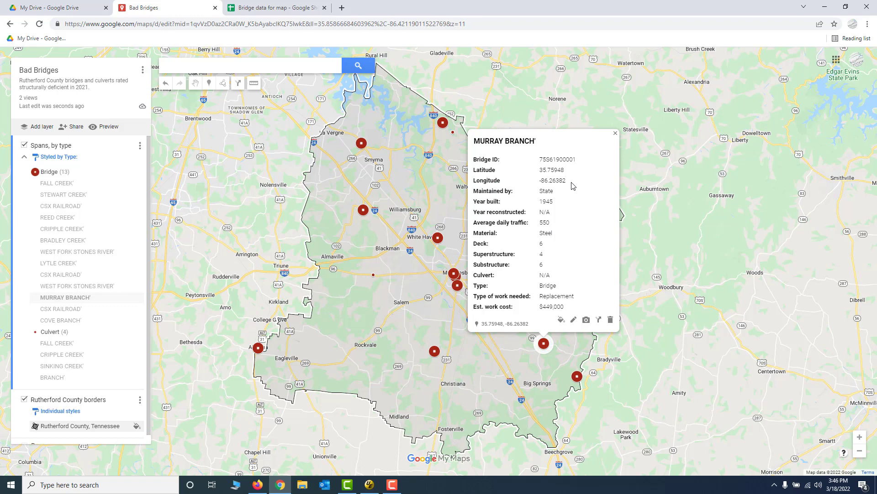
click(574, 320)
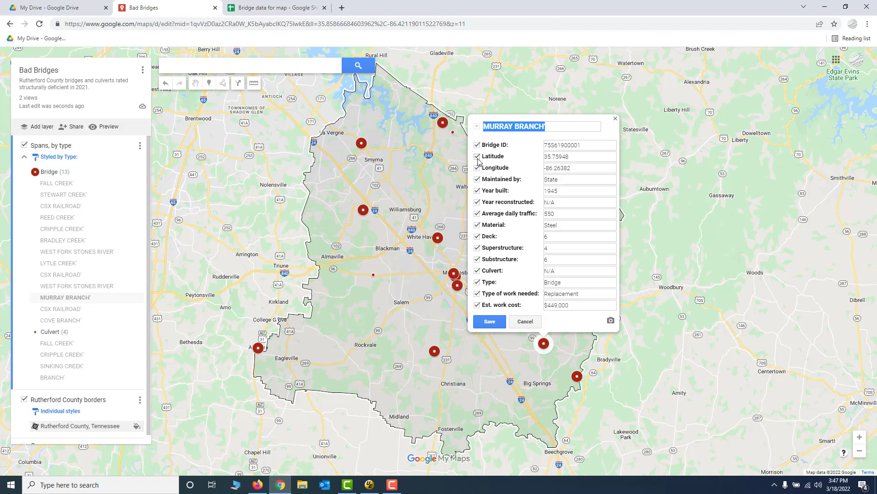
click(477, 156)
click(477, 168)
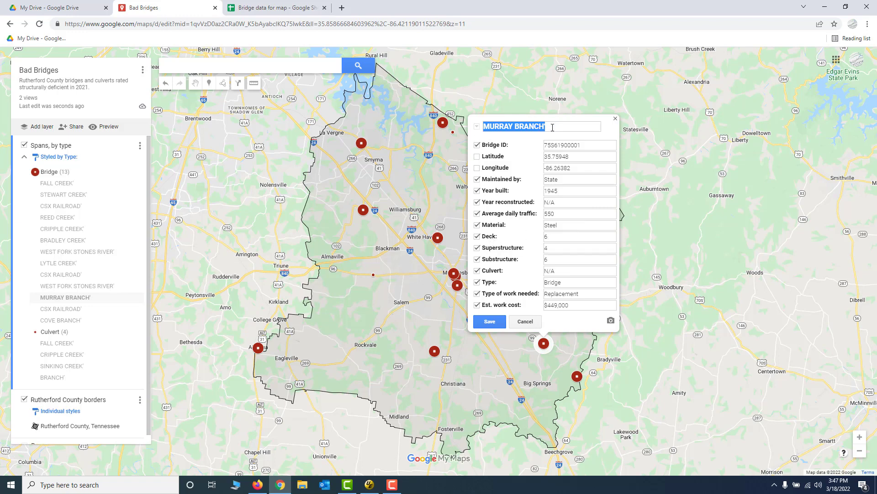
Check the heading of the Stewart Creek bridge's details on the published map in Firefox, and return to the card in Chrome.
key(alt+Tab)
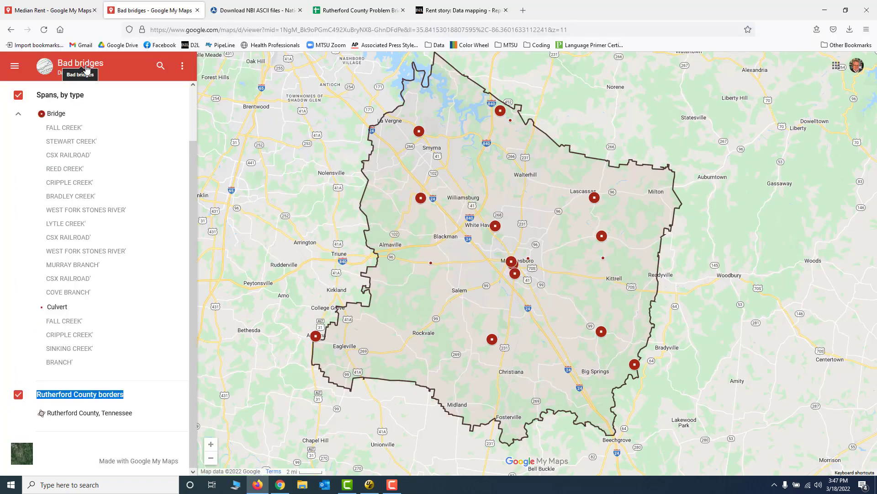
click(419, 198)
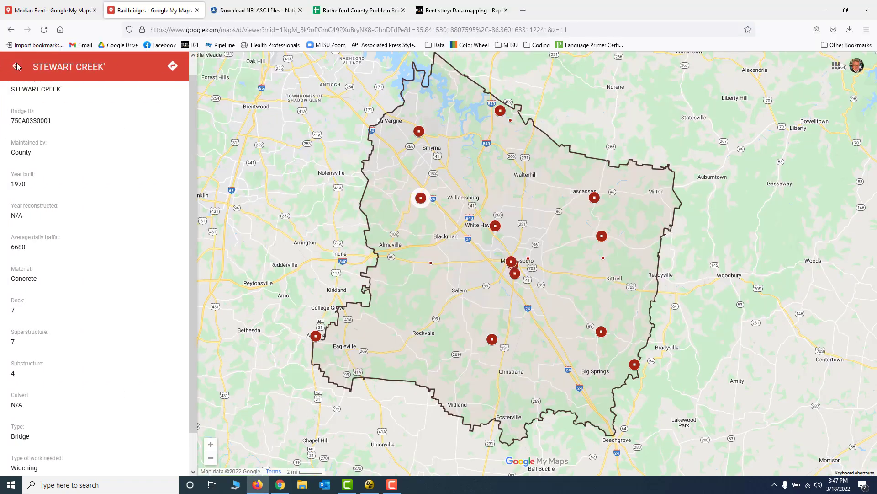
mouse_move(68, 68)
mouse_down()
mouse_move(39, 69)
mouse_move(98, 67)
mouse_up()
click(139, 64)
drag(31, 69, 103, 66)
click(127, 62)
key(alt+Tab)
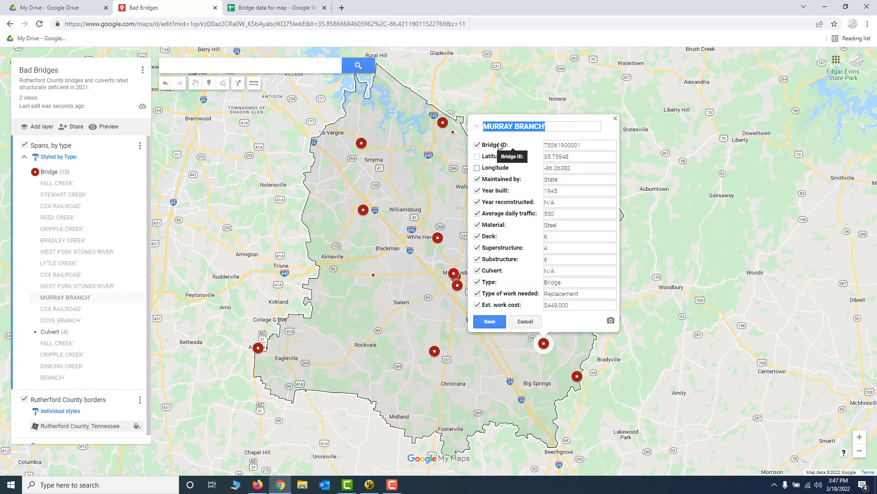
Try Bridge ID as the title field of the Murray Branch card, and switch the title back to Feature spanned.
click(478, 129)
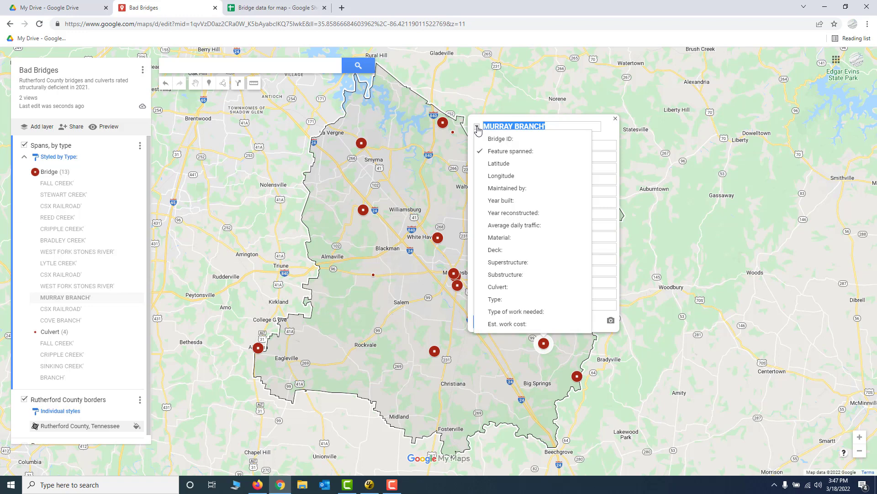
click(498, 139)
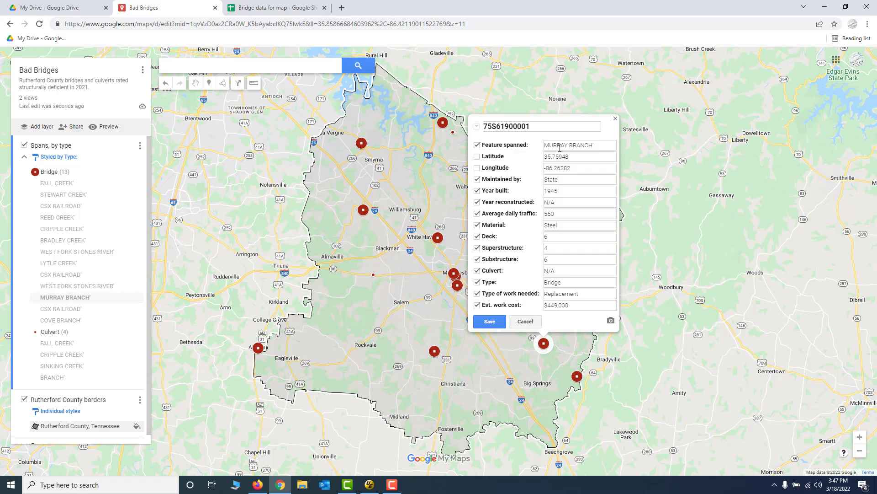
click(478, 128)
click(495, 152)
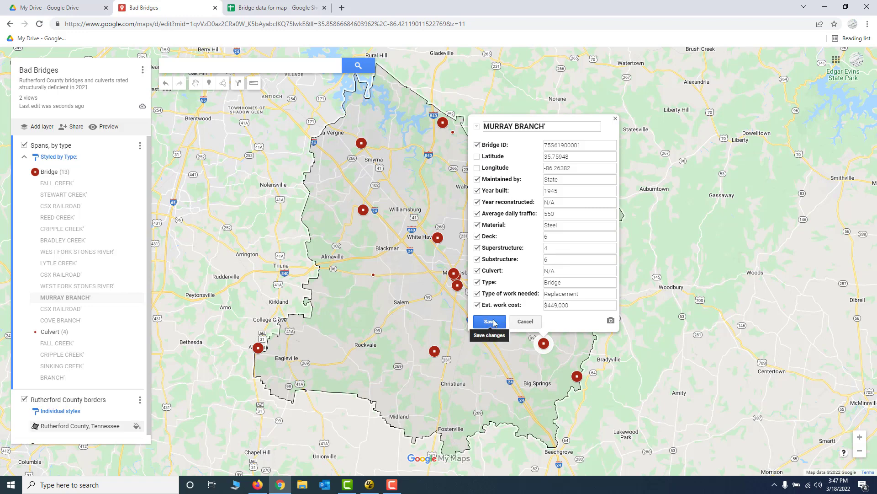
Save the Murray Branch card's field selection without editing the bridge ID, and close the card.
drag(584, 144, 542, 145)
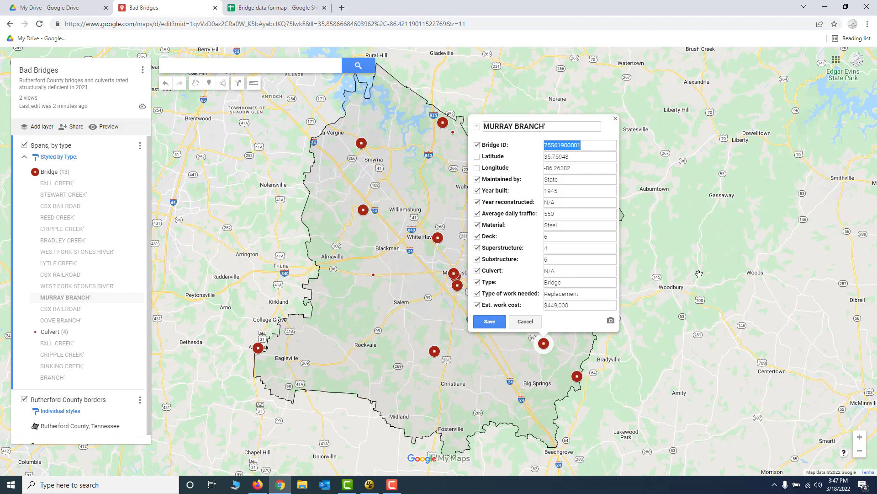
click(587, 145)
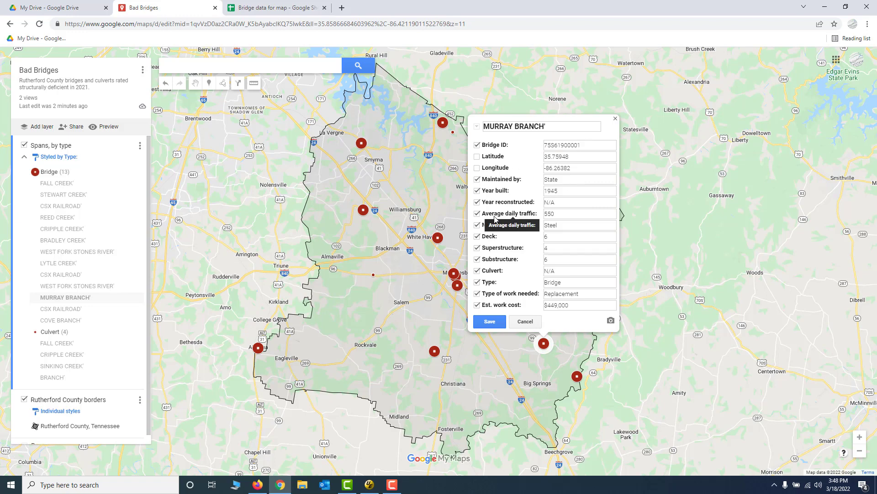
click(492, 324)
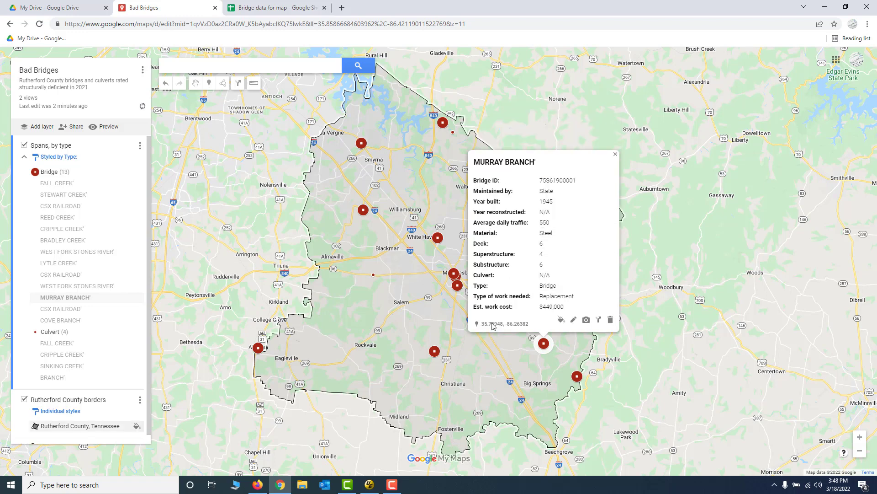
click(698, 265)
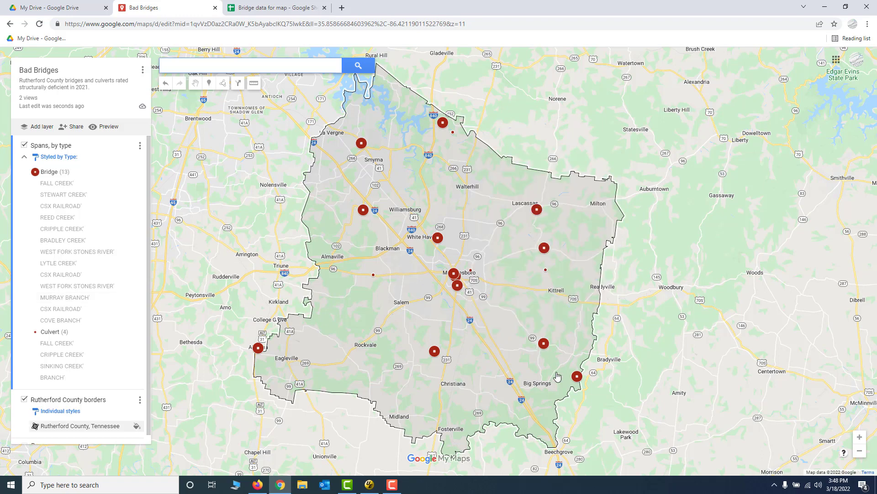
Check the fields on the Cove Branch and Stewart Creek bridges' info cards, and close the card.
click(258, 347)
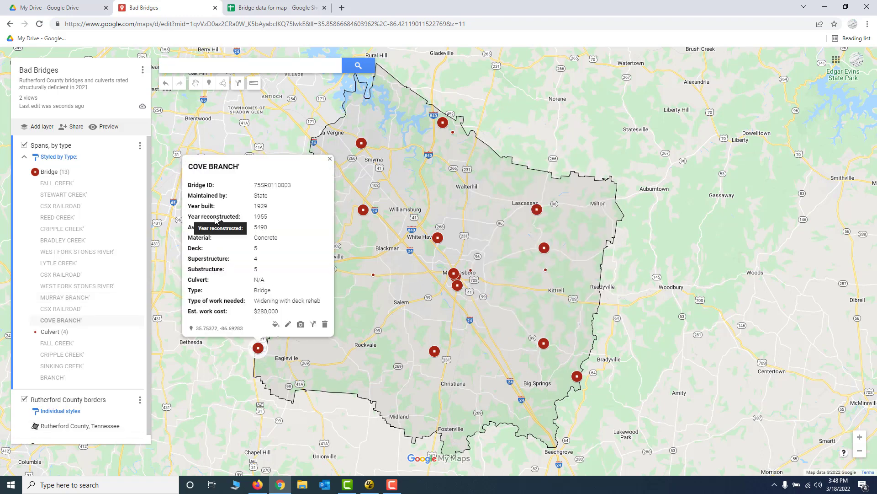
click(364, 211)
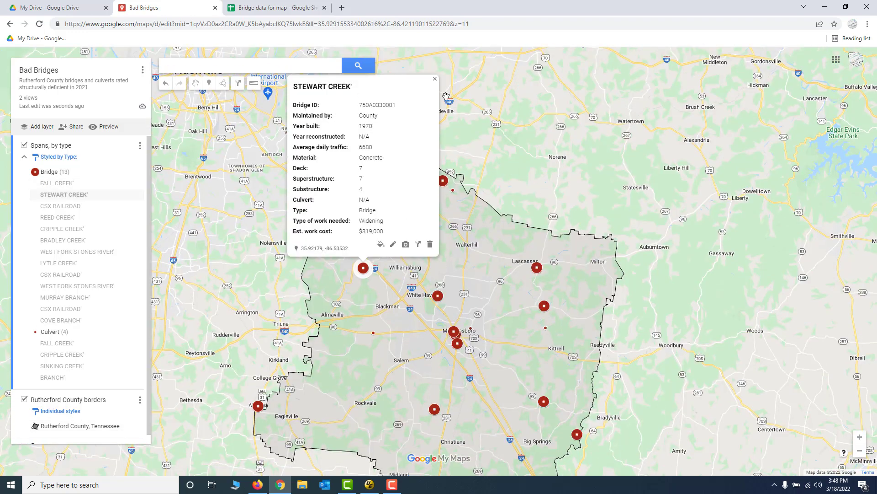
click(435, 78)
drag(647, 204, 656, 150)
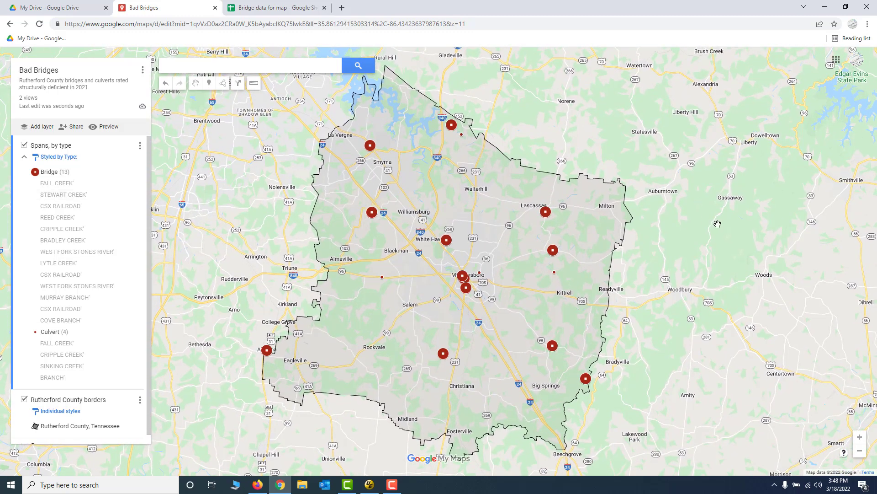